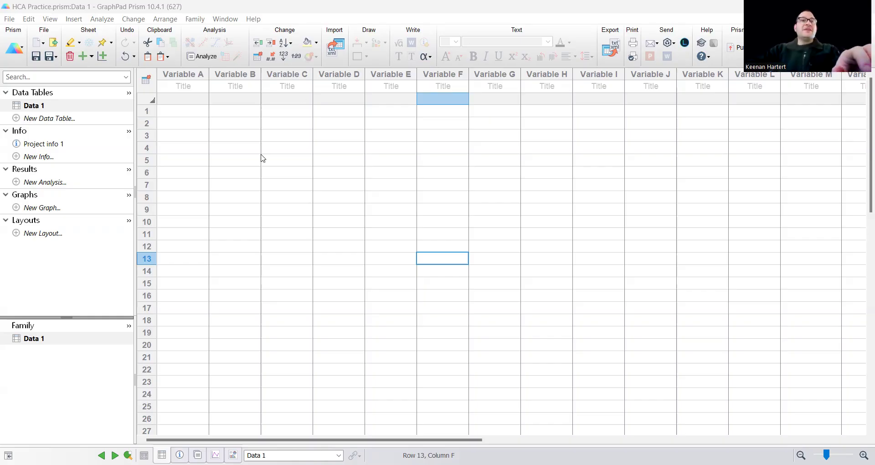
In Data 1, select the participant names, then the ratings from Arts to Politics
left_click(215, 157)
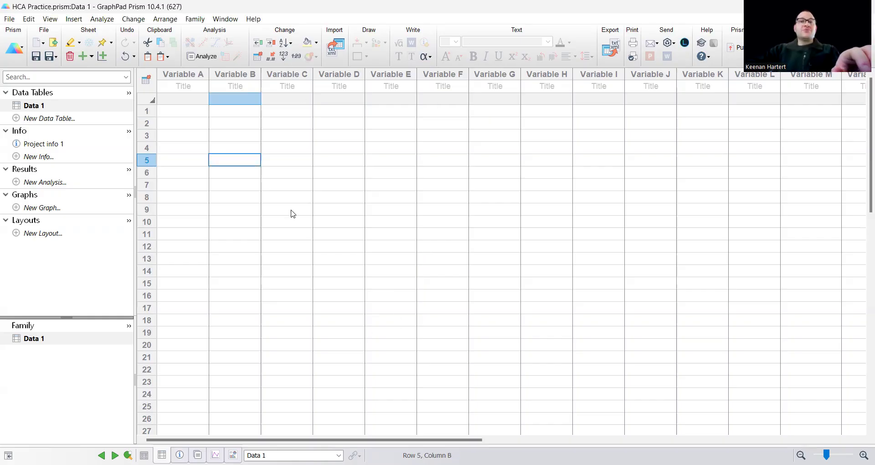
left_click(337, 209)
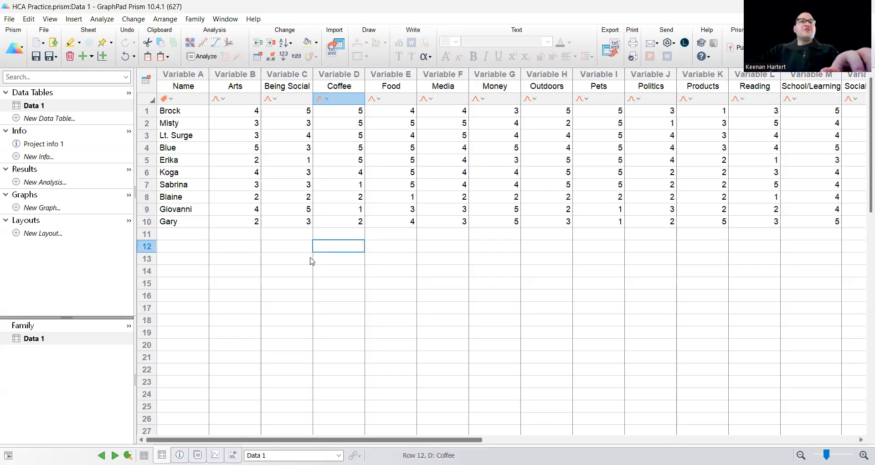
left_click(339, 259)
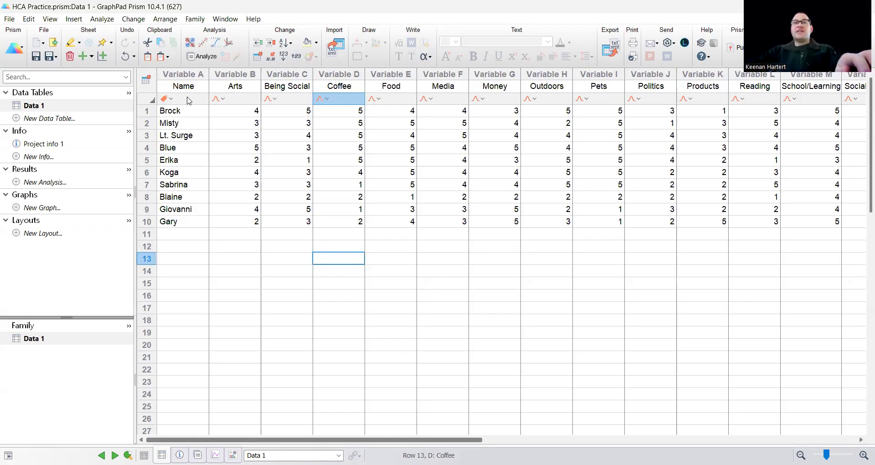
left_click_drag(185, 111, 188, 223)
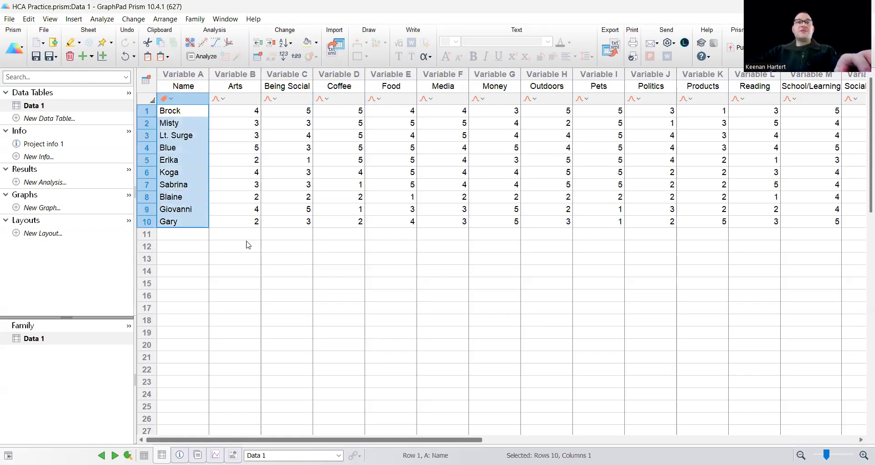
left_click(311, 272)
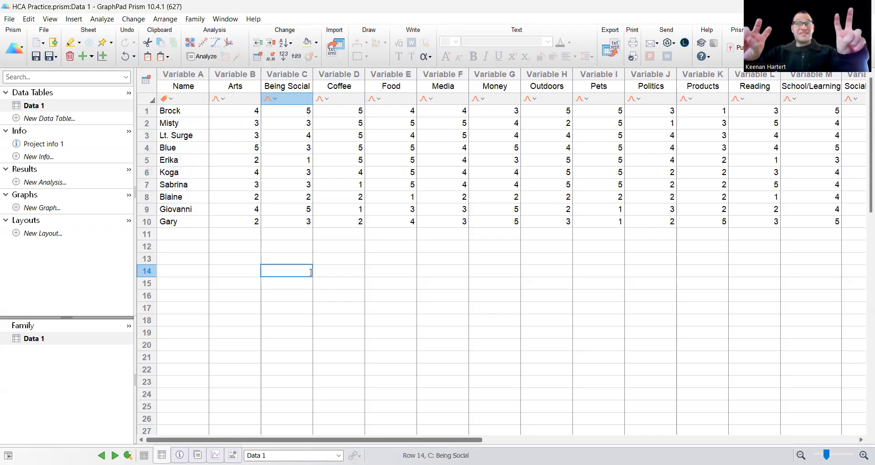
left_click(392, 272)
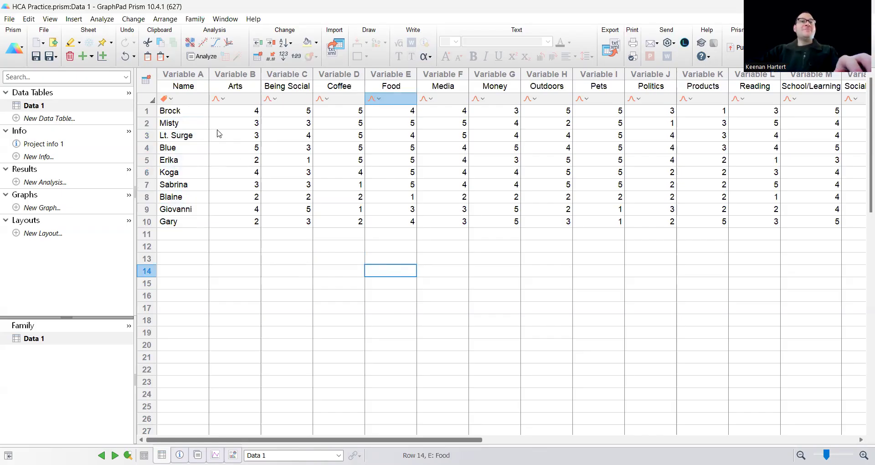
left_click_drag(246, 113, 663, 221)
left_click(697, 258)
Scroll across the rating columns and back, then begin a new graph from Data 1
left_click(641, 198)
key("Right")
key("Right")
key("Right")
key("Right")
key("Right")
key("Right")
key("Right")
key("Right")
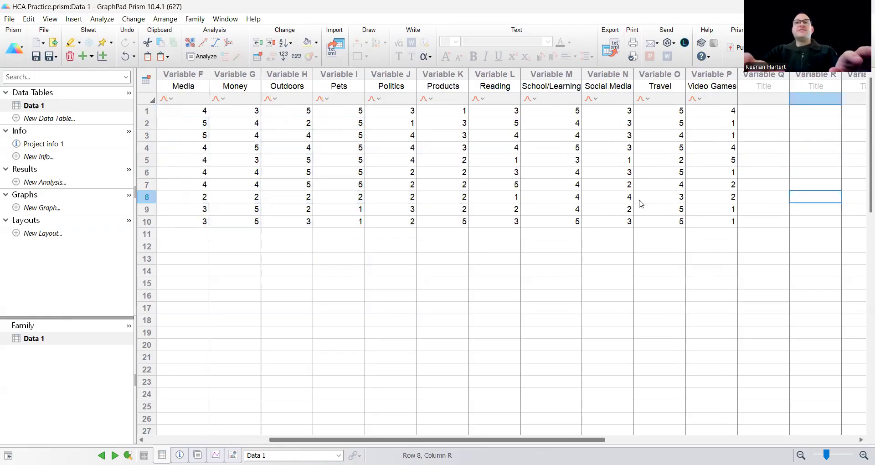
key("Left")
key("Left")
key("Left")
key("Left")
key("Home")
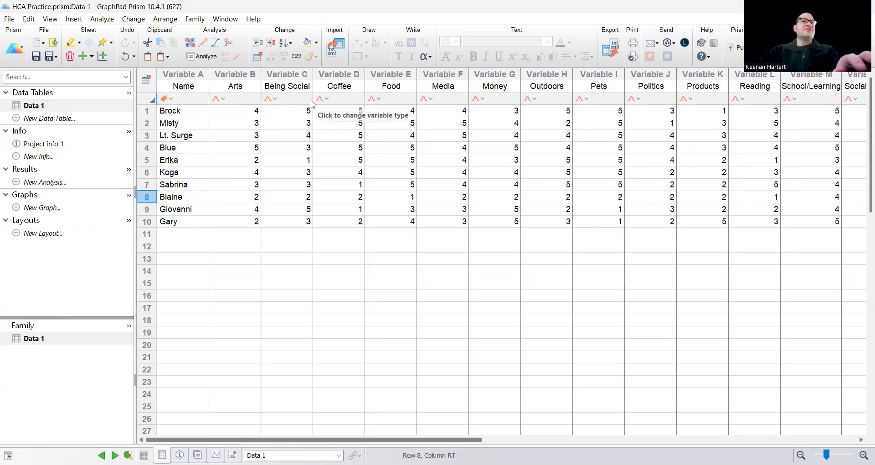
left_click(289, 259)
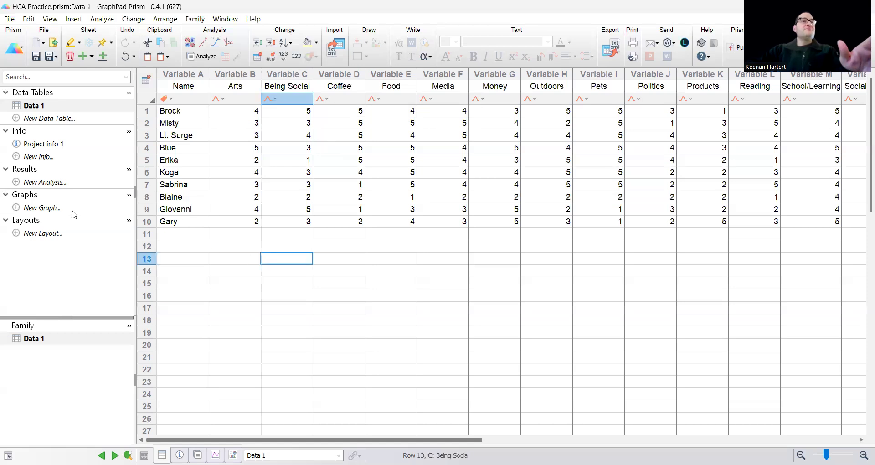
left_click(53, 208)
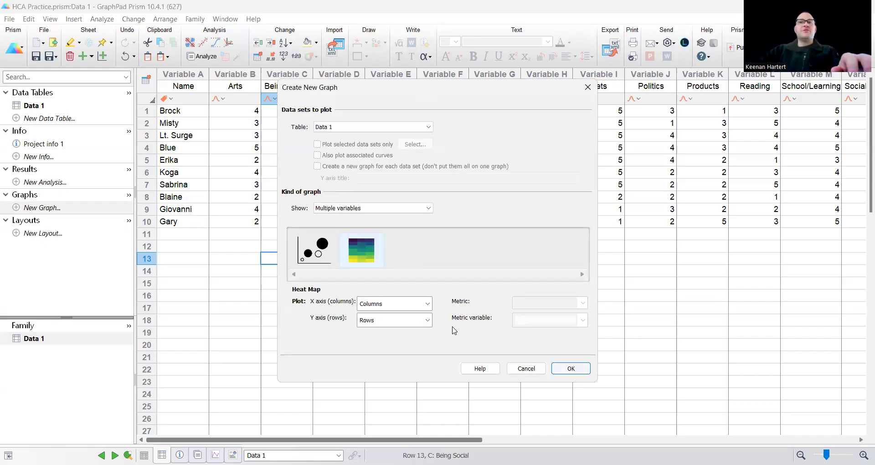
Accept the Heat Map graph and rename its legend to 'Likert Values'
key("Return")
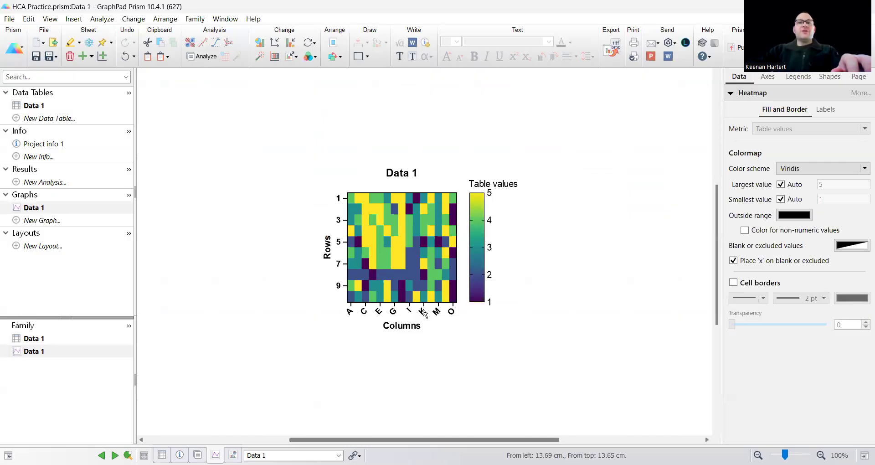
double_click(494, 183)
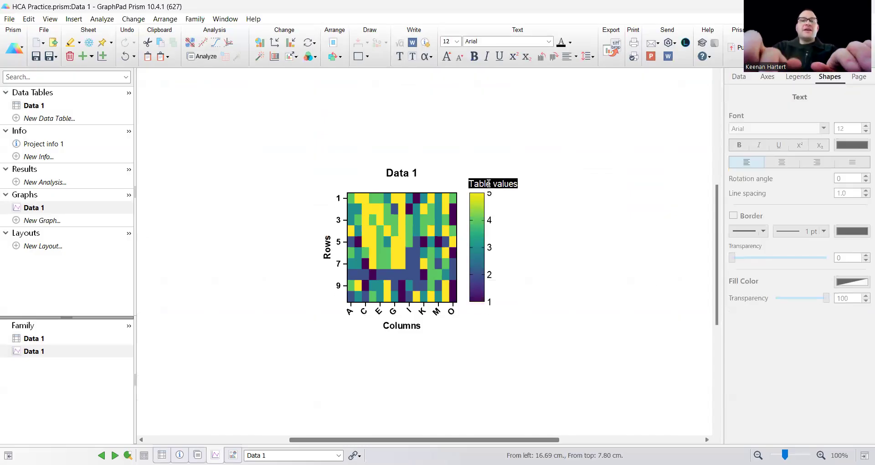
type("Liker")
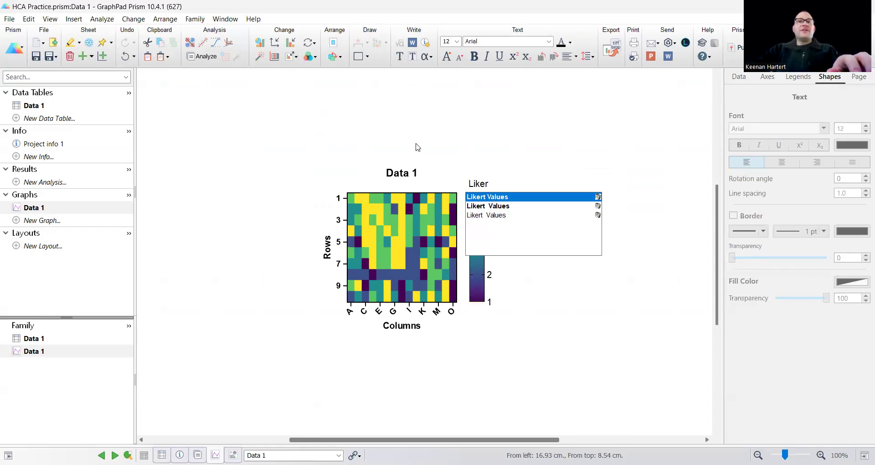
key("Return")
Title the graph 'Intro Data' and delete the Rows axis title
double_click(399, 173)
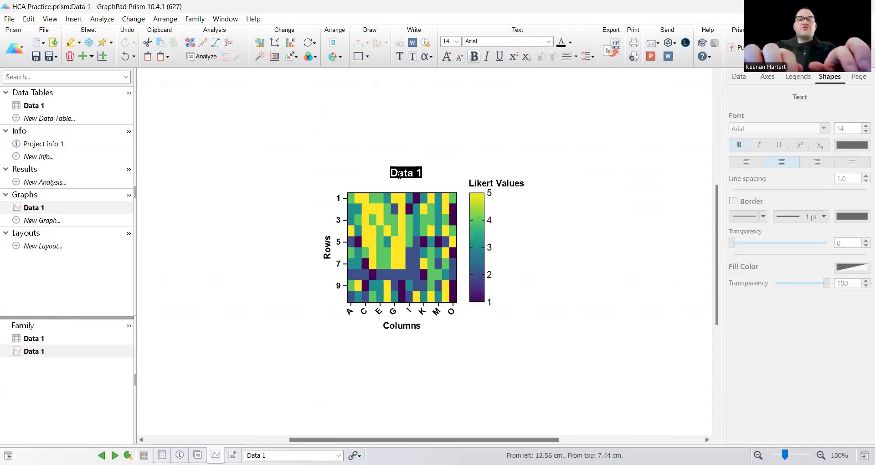
type("Intro Data")
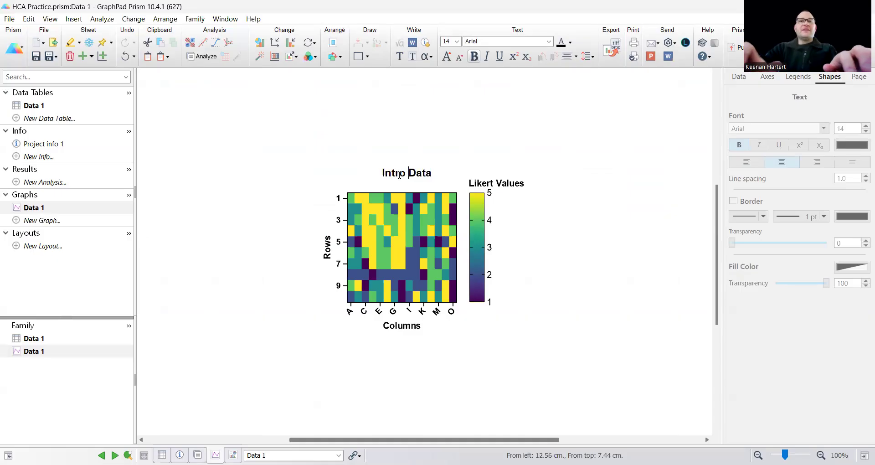
left_click(336, 186)
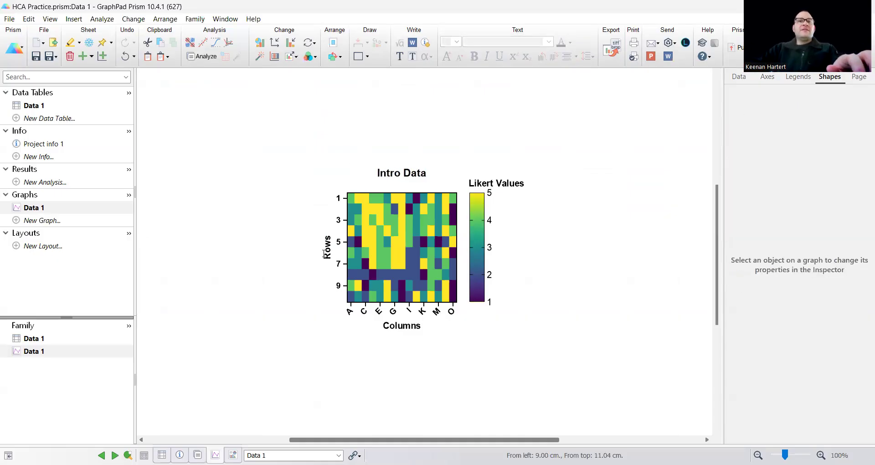
left_click(326, 250)
key("Delete")
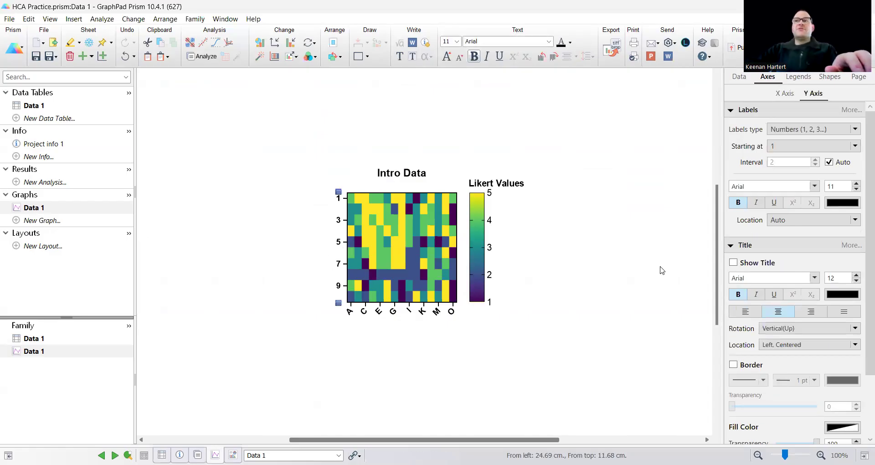
Label every heat map row on the Y axis with row titles
left_click(829, 161)
left_click(815, 164)
left_click(827, 132)
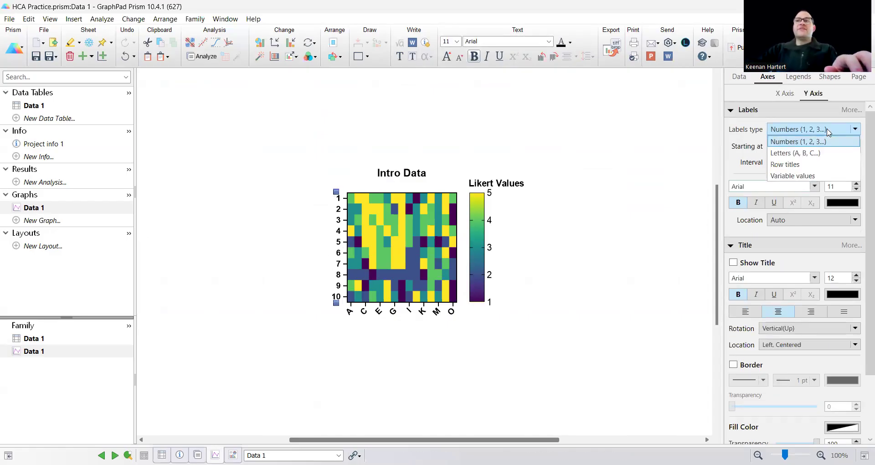
left_click(823, 168)
left_click(806, 129)
left_click(796, 175)
left_click(805, 130)
left_click(796, 165)
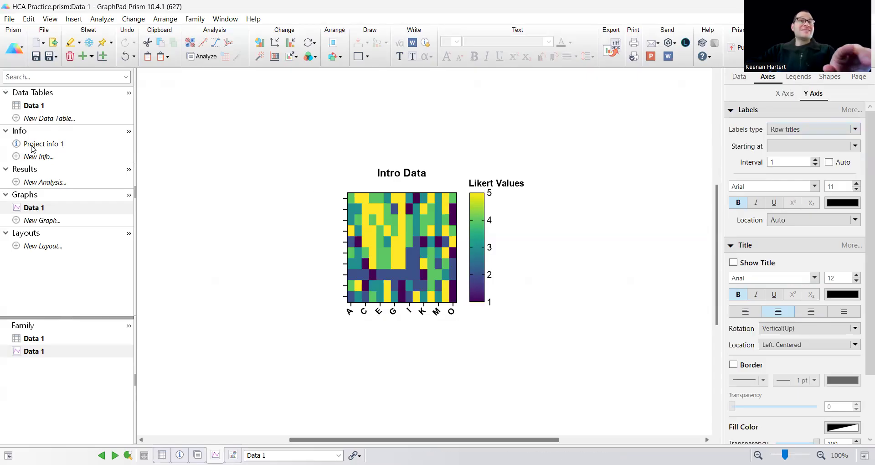
Turn on row titles in the Data 1 table format settings
left_click(34, 105)
left_click(328, 234)
left_click(281, 269)
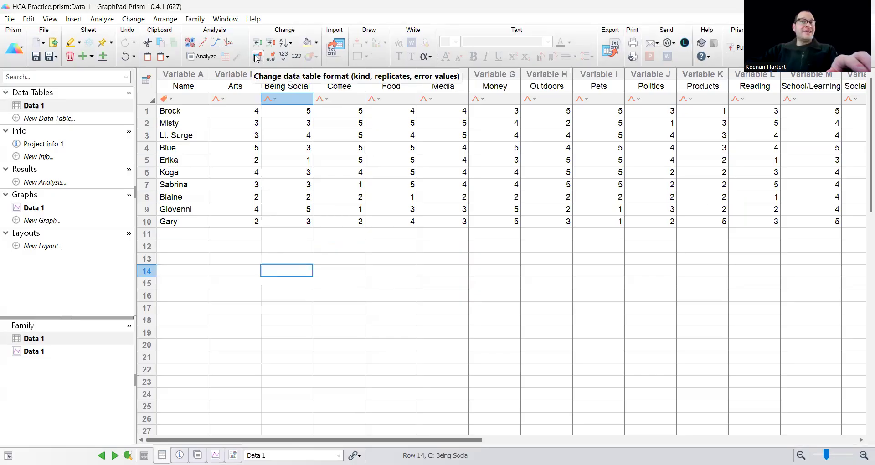
left_click(256, 58)
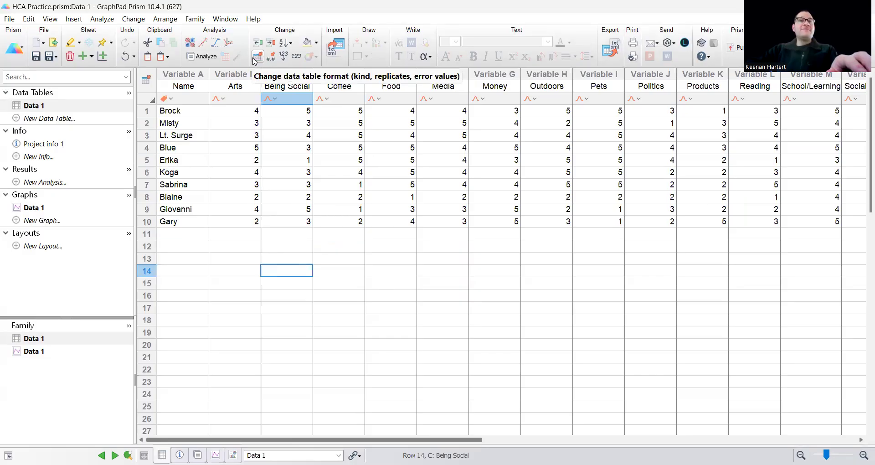
left_click(335, 97)
left_click(325, 121)
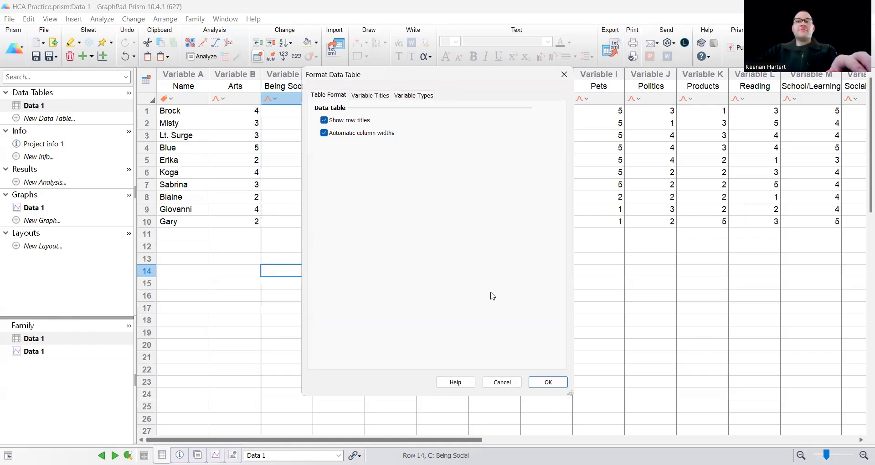
key("Return")
Copy the Name column into the row titles and open the Data 1 heat map
left_click_drag(233, 114, 227, 229)
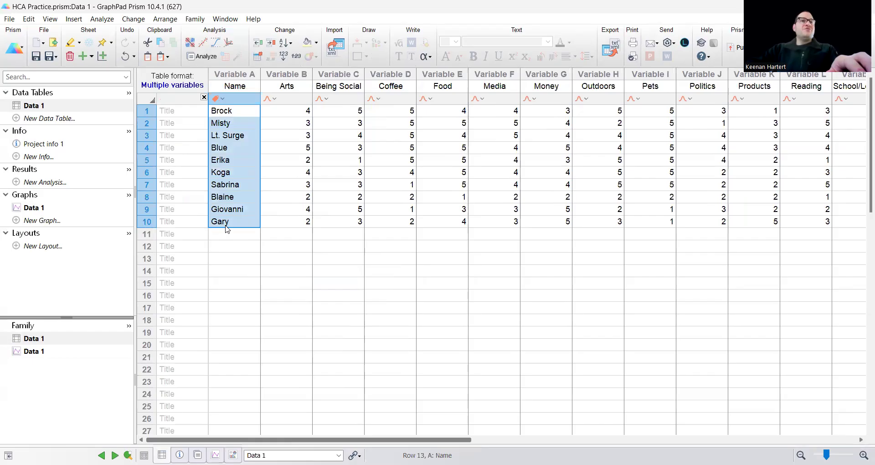
left_click(184, 115)
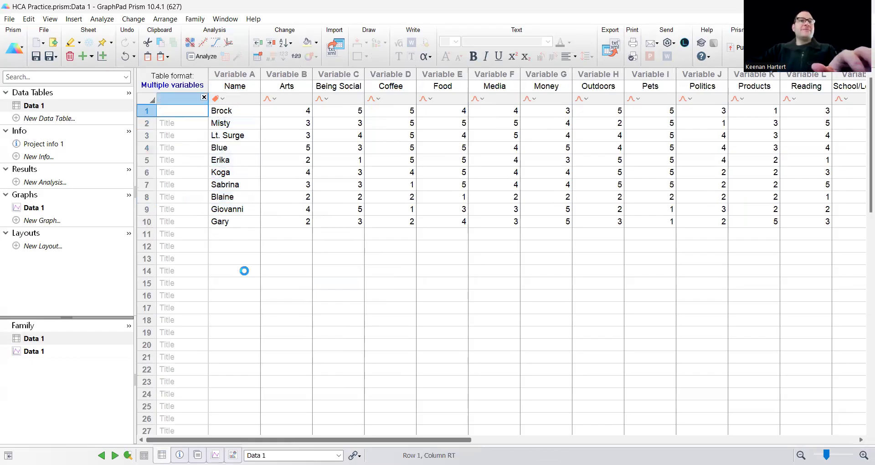
left_click(74, 209)
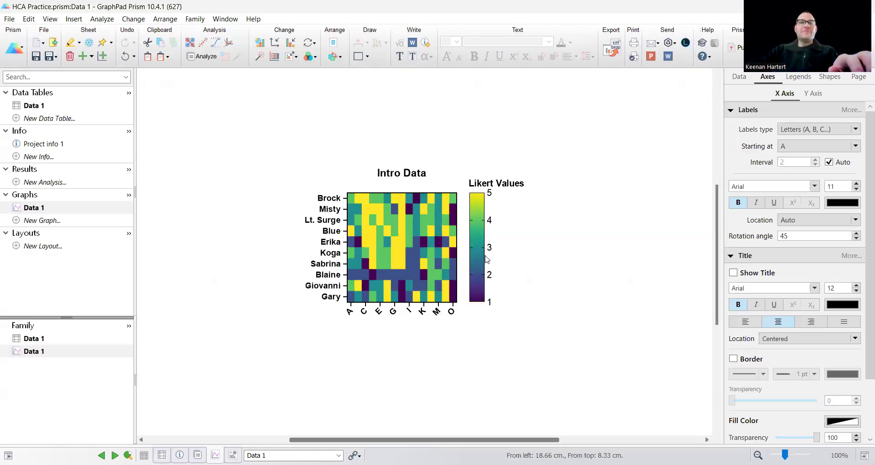
Label every X-axis column with its column header, in font size 7
left_click(418, 313)
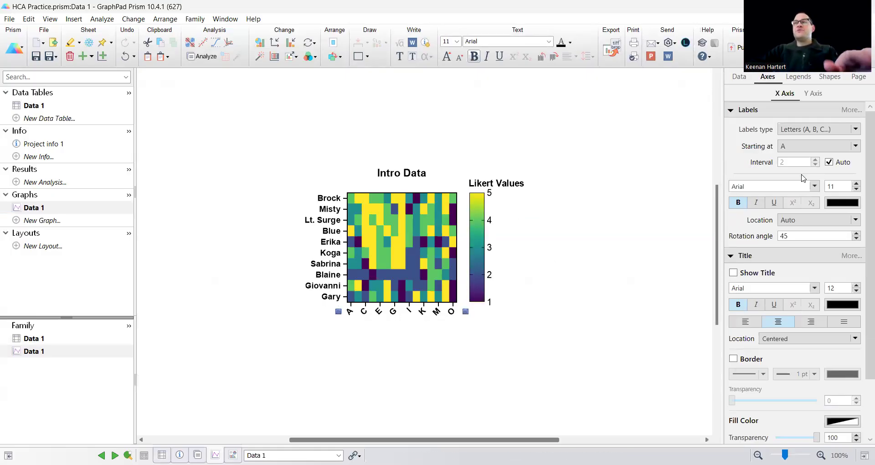
left_click(830, 163)
left_click(816, 164)
left_click(826, 146)
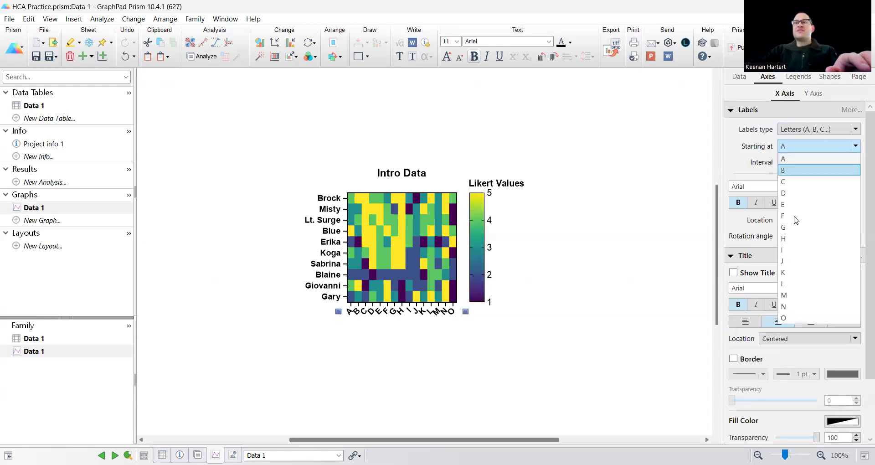
left_click(816, 129)
left_click(816, 129)
left_click(805, 159)
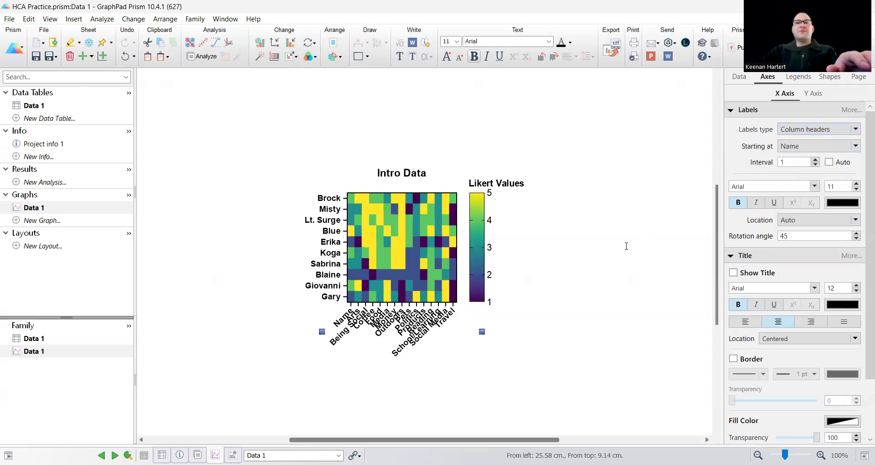
left_click(459, 57)
left_click(459, 57)
left_click(459, 58)
left_click(459, 57)
left_click(675, 287)
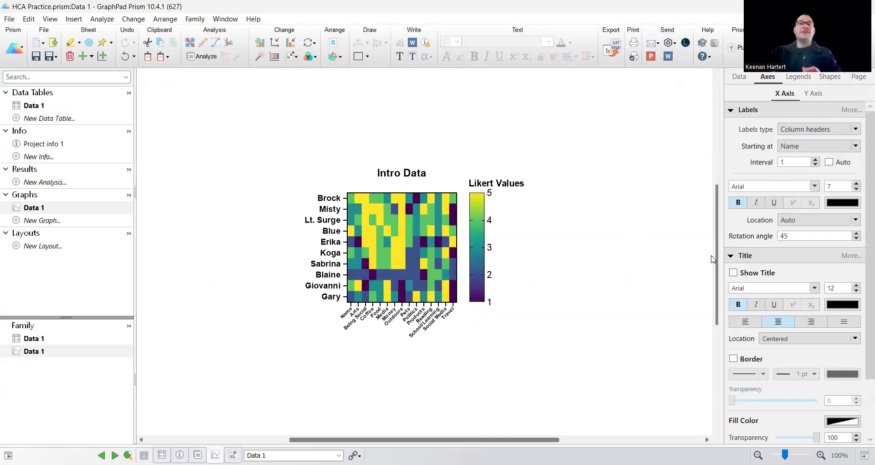
Add ¼ pt cell borders to the heat map and widen it to the right
left_click(445, 272)
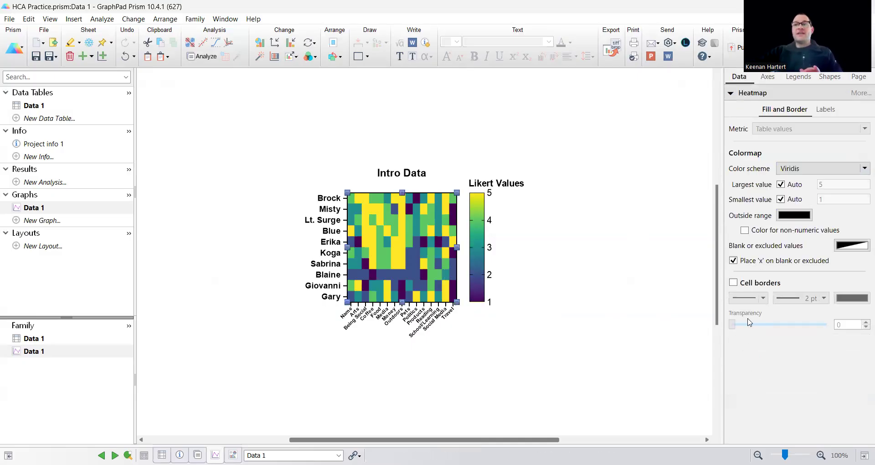
left_click(749, 283)
left_click(799, 299)
left_click(802, 310)
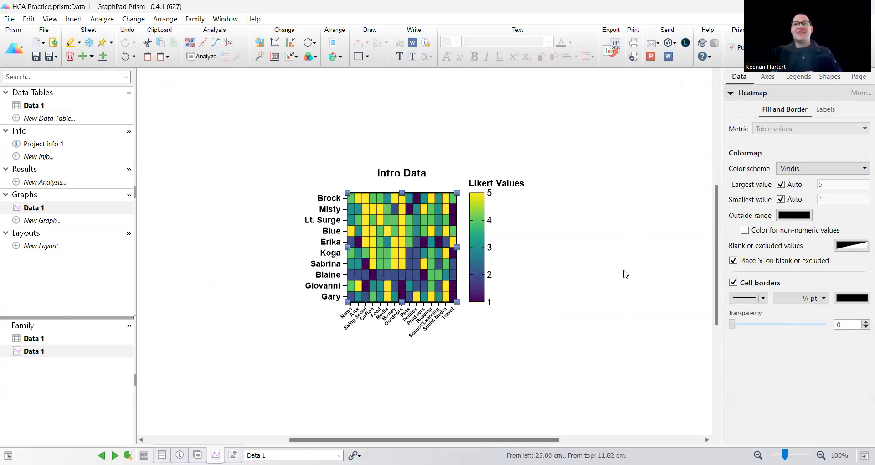
left_click_drag(456, 247, 507, 248)
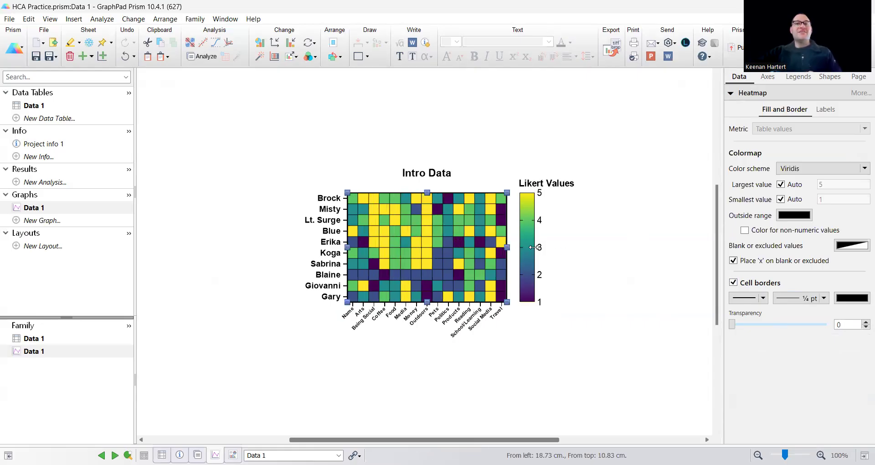
left_click(572, 275)
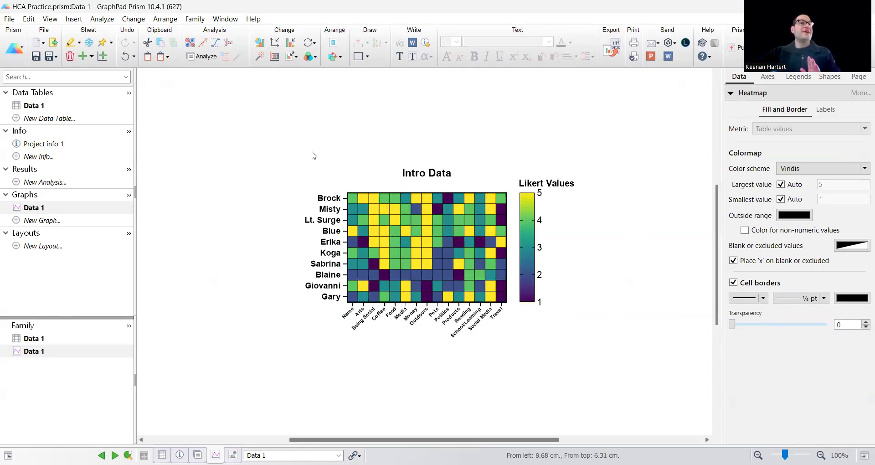
Start a Hierarchical clustering analysis of Data 1, keeping every column including Name
left_click(59, 183)
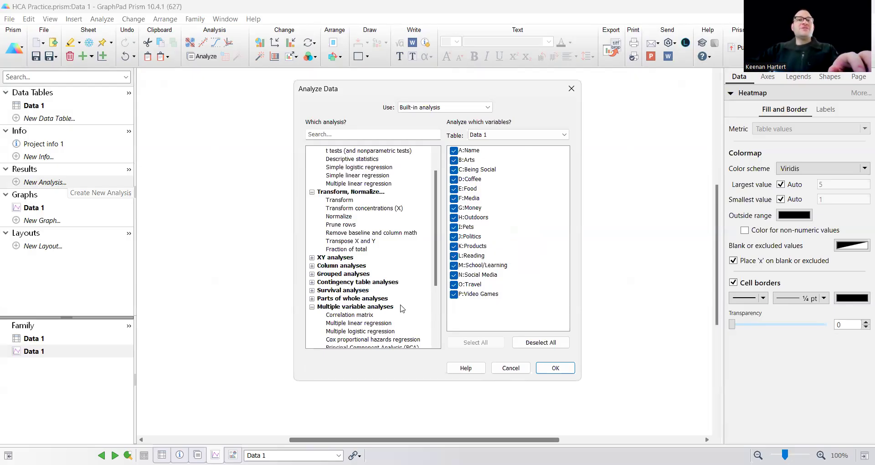
scroll(400, 305, "down", 2)
scroll(351, 282, "down", 1)
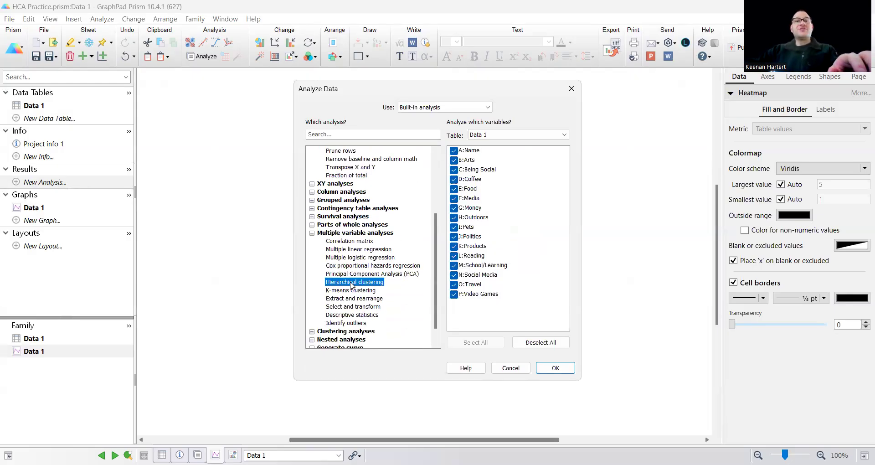
left_click(454, 155)
left_click(454, 155)
left_click(454, 151)
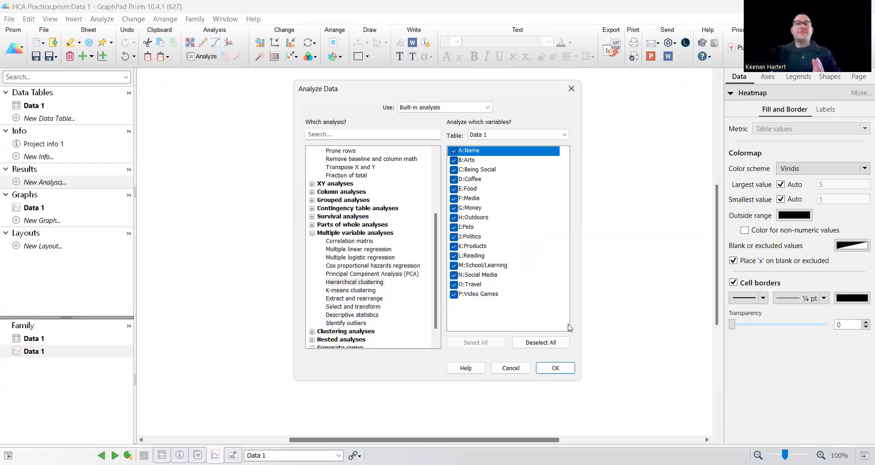
key("Return")
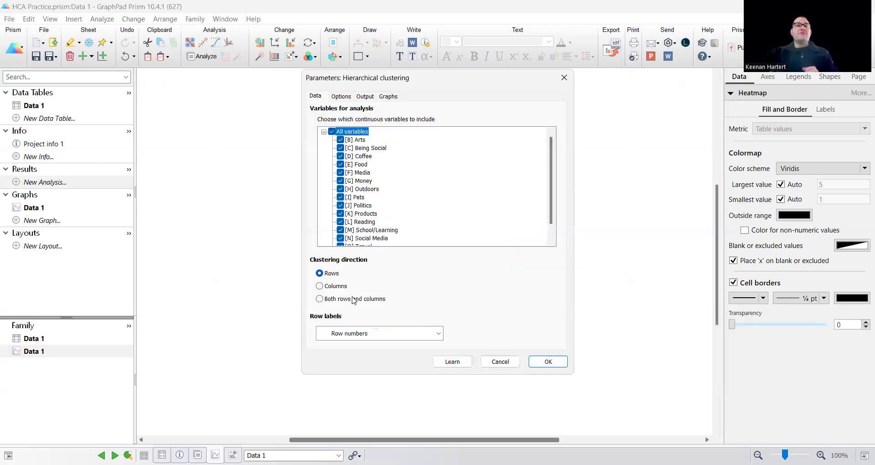
Cluster both rows and columns, using [A] Name as the row labels
left_click(358, 301)
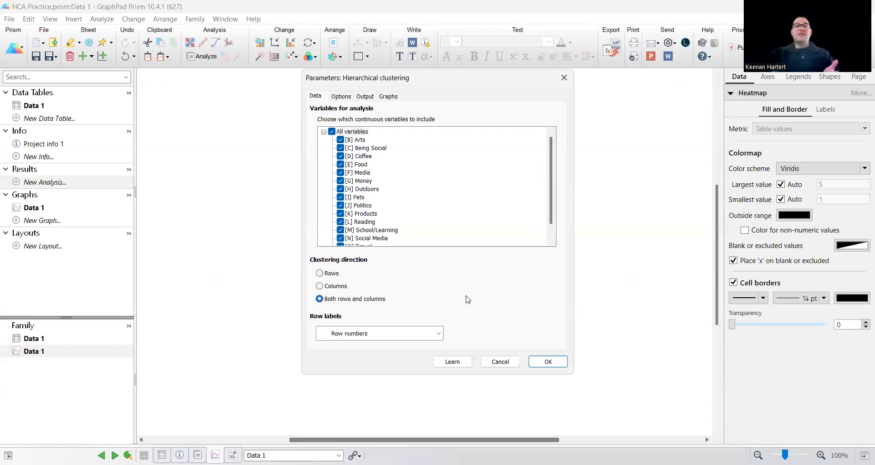
left_click(365, 335)
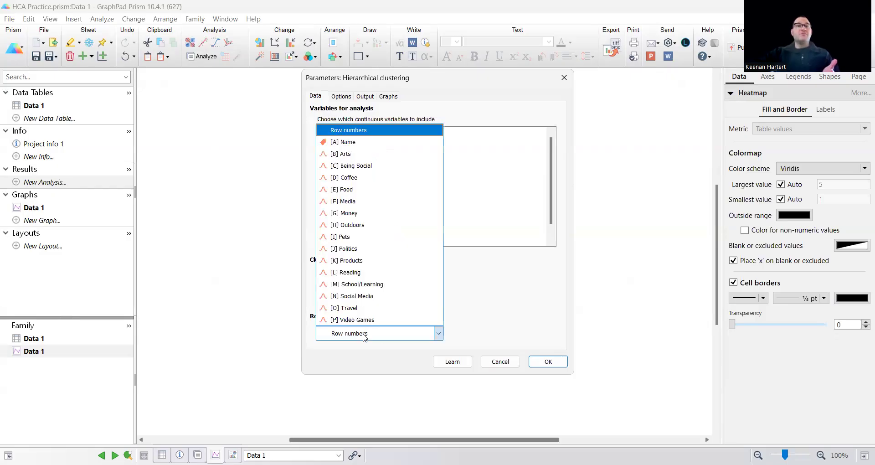
left_click(348, 143)
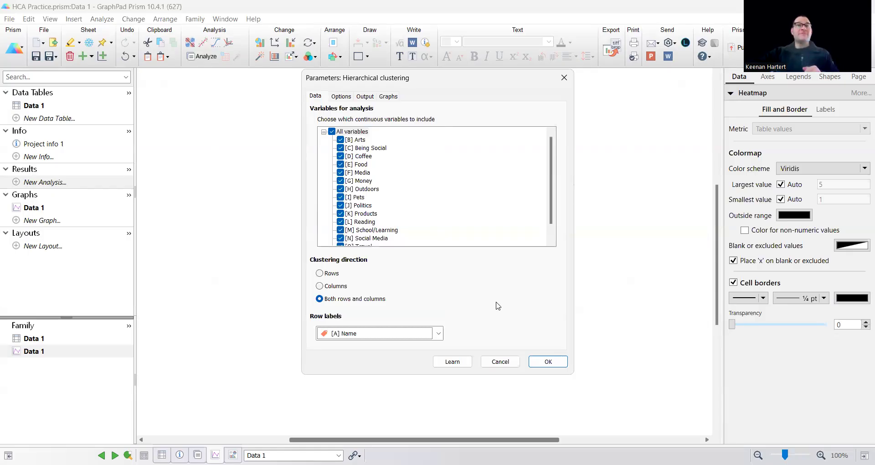
left_click(344, 98)
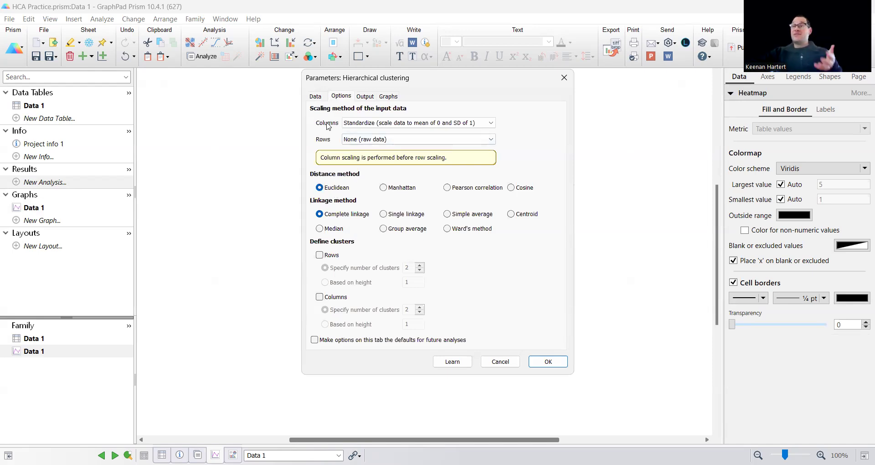
Keep Columns scaling at None so clustering uses the raw data
left_click(402, 125)
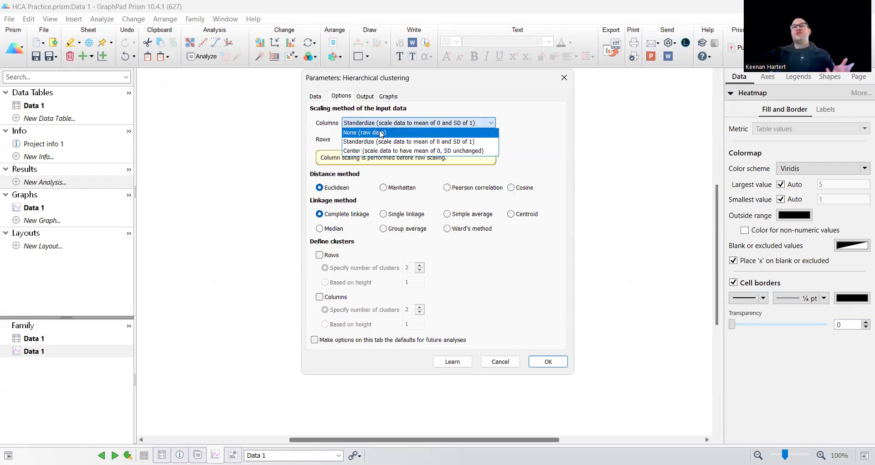
left_click(381, 133)
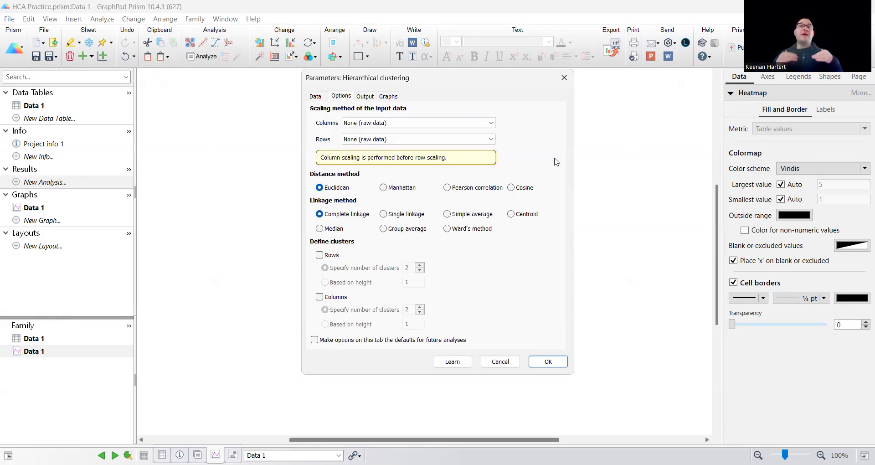
left_click(417, 129)
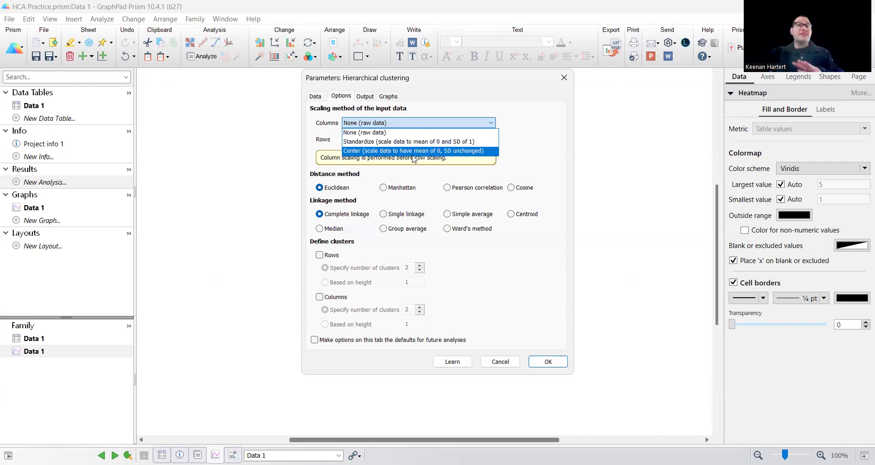
left_click(531, 144)
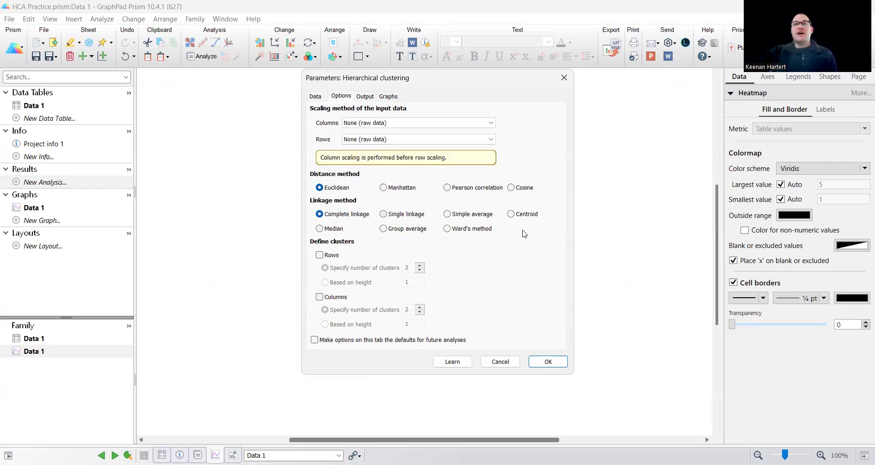
left_click(366, 96)
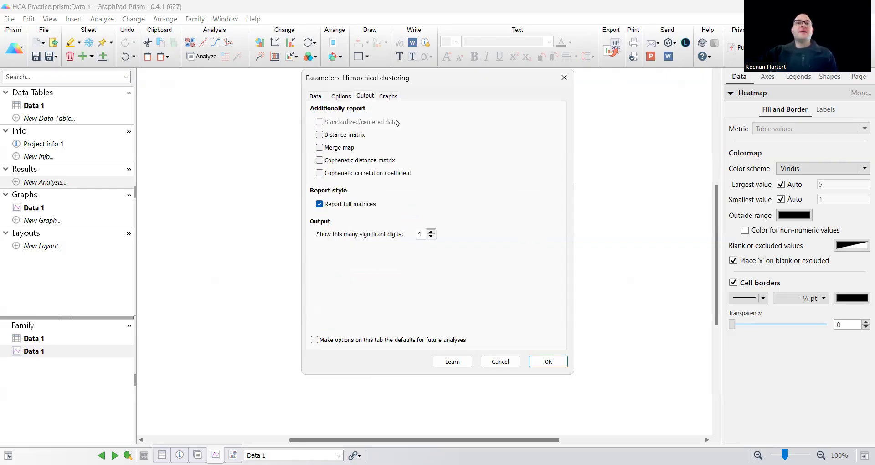
Include the Distance matrix, Merge map and Cophenetic distance matrix in the output
left_click(337, 136)
left_click(342, 149)
left_click(344, 161)
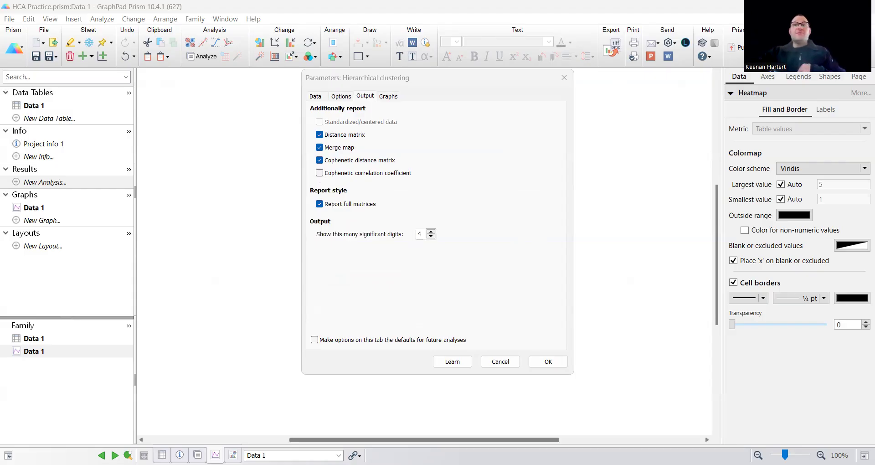
left_click(431, 157)
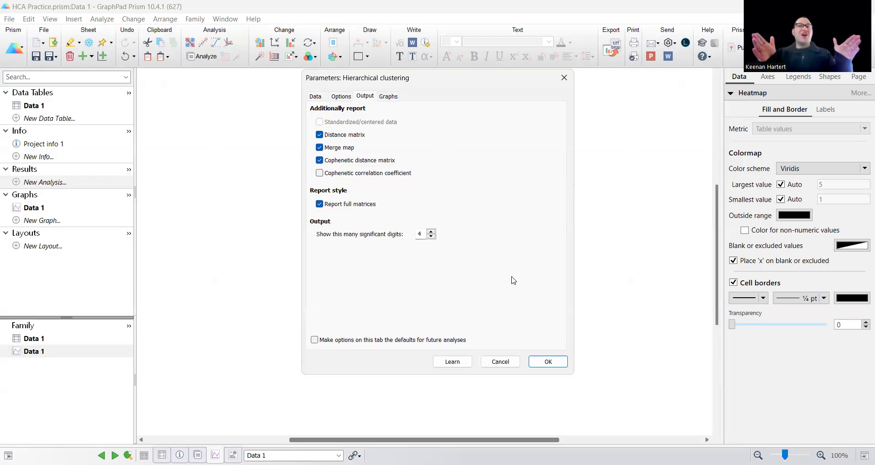
left_click(389, 95)
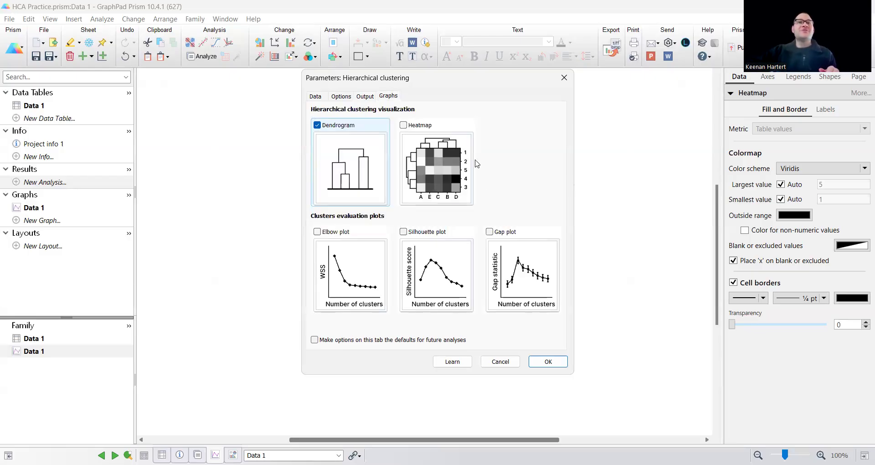
Add a Heatmap and Silhouette plot, leave the defaults unchanged, and run the clustering
left_click(405, 126)
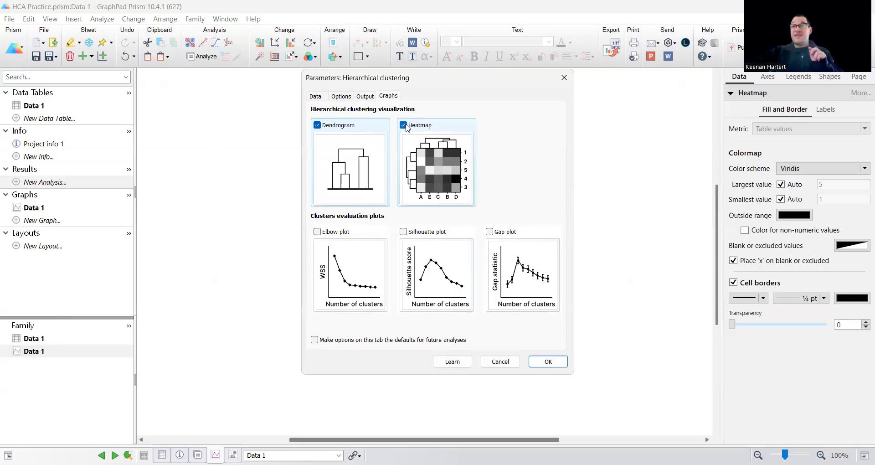
left_click(423, 254)
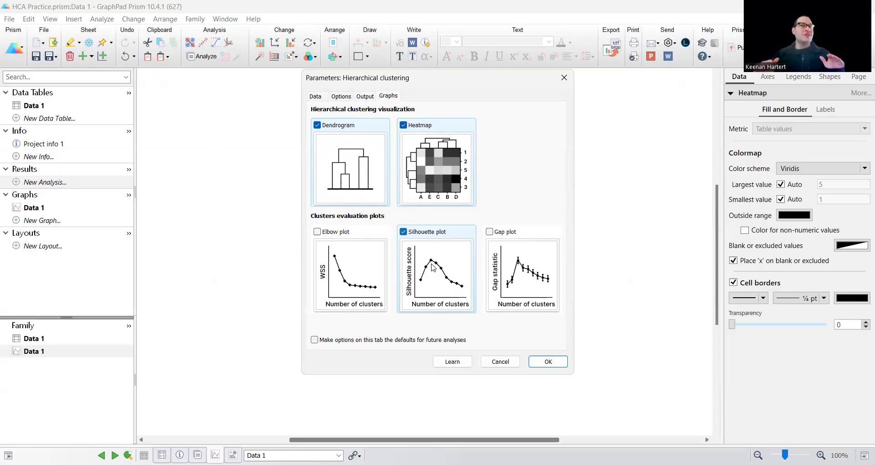
left_click(434, 329)
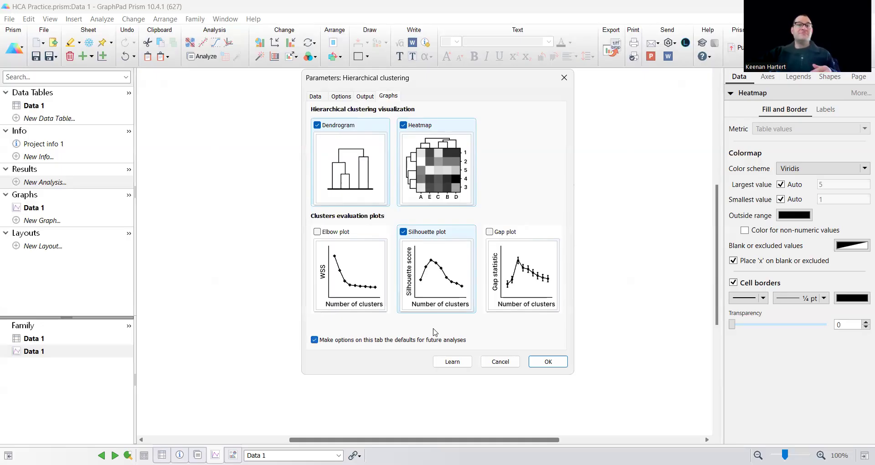
left_click(434, 329)
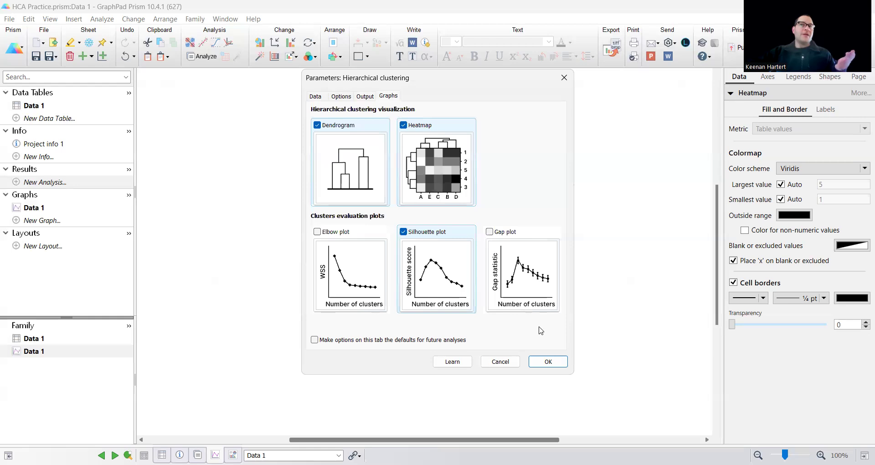
key("Return")
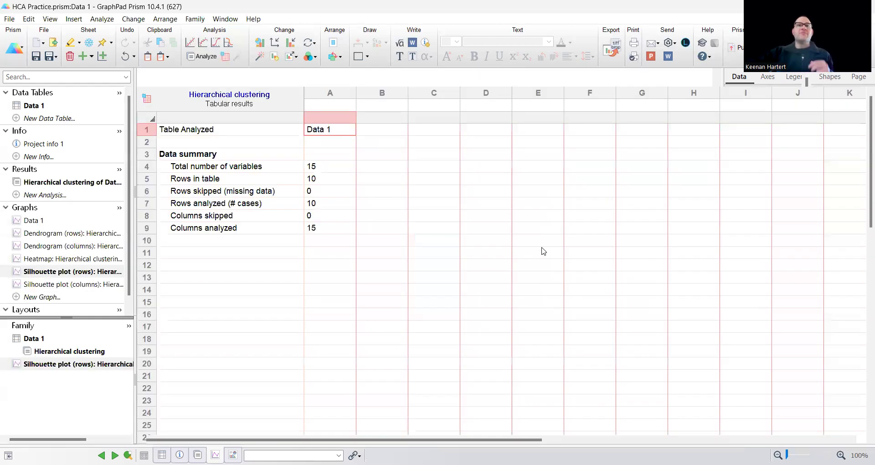
Switch to the Distance matrix (rows) results sheet
left_click(426, 205)
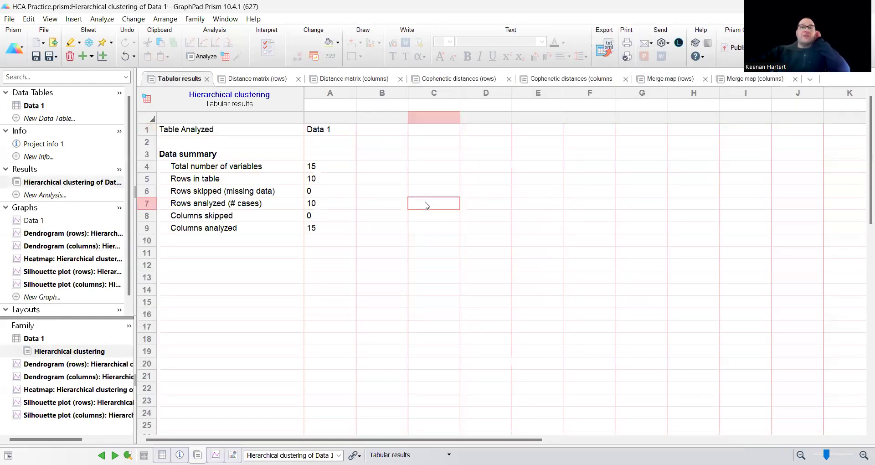
left_click(250, 80)
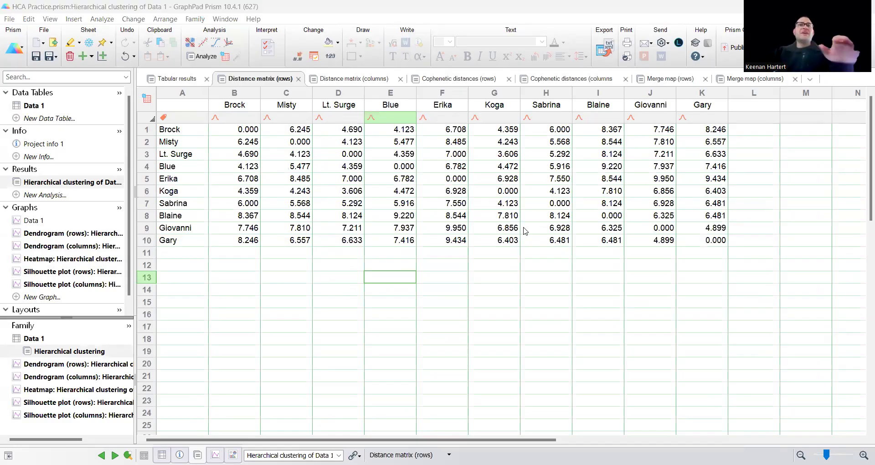
Check the rows distance matrix: the Erika column, Lt. Surge to Blue, and Lt. Surge's zero self-distance
key("Right")
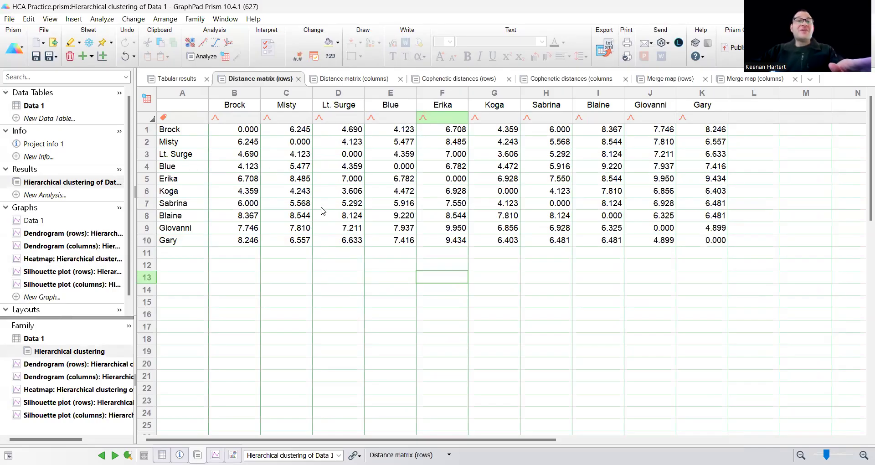
left_click(347, 170)
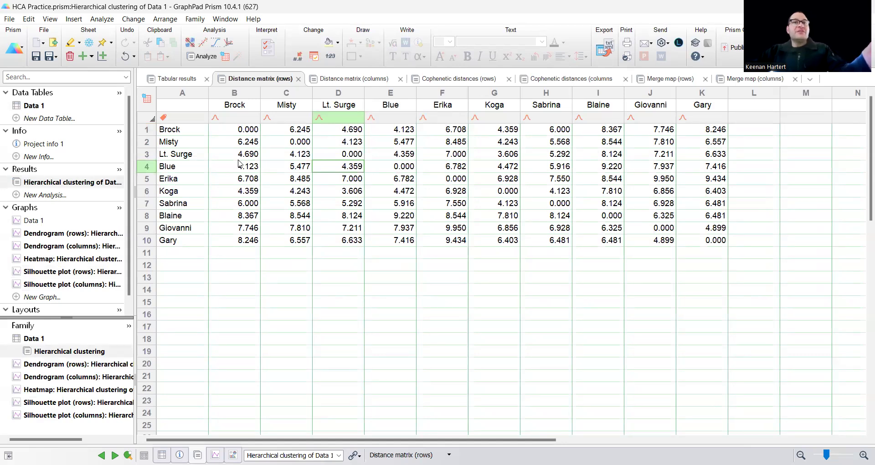
key("Up")
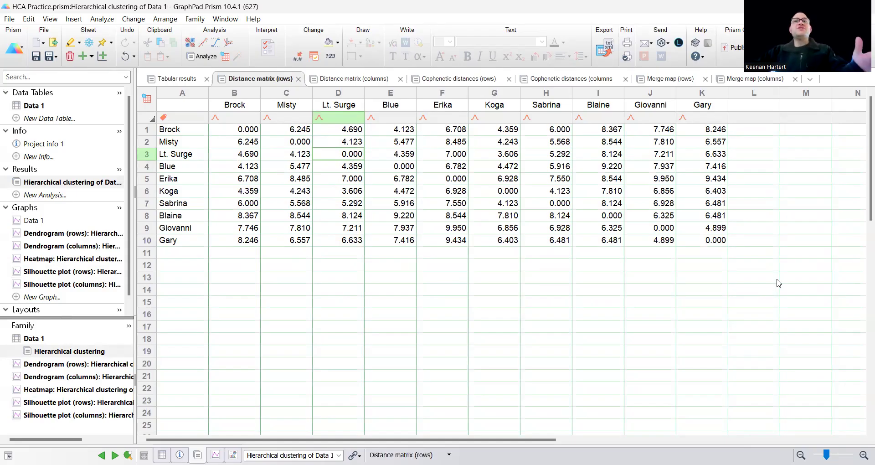
Show the 15×15 column distance matrix comparing categories such as Arts, Coffee and Food
left_click(352, 80)
left_click(358, 265)
left_click(369, 327)
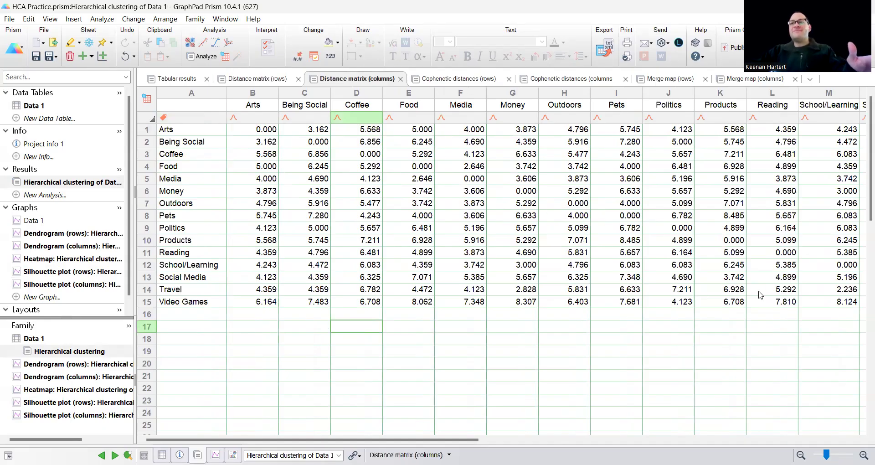
Review cophenetic distances for respondents and categories, then the clustered heatmap and the row dendrogram graph
left_click(441, 81)
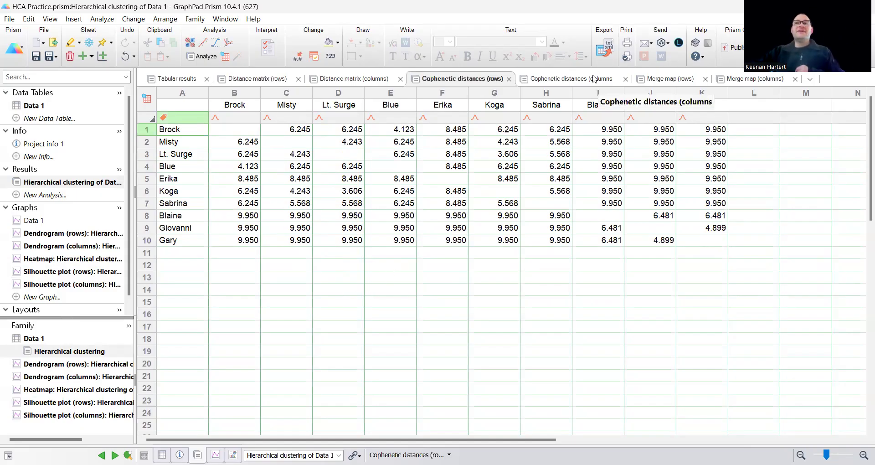
left_click(594, 79)
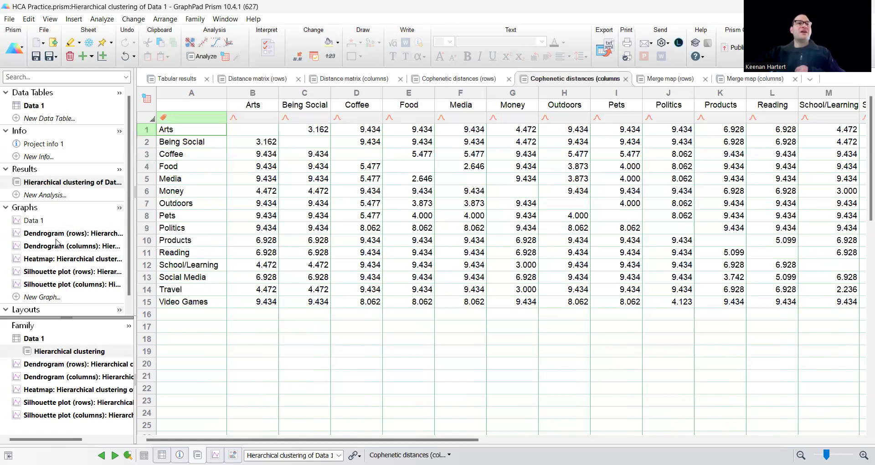
left_click(54, 258)
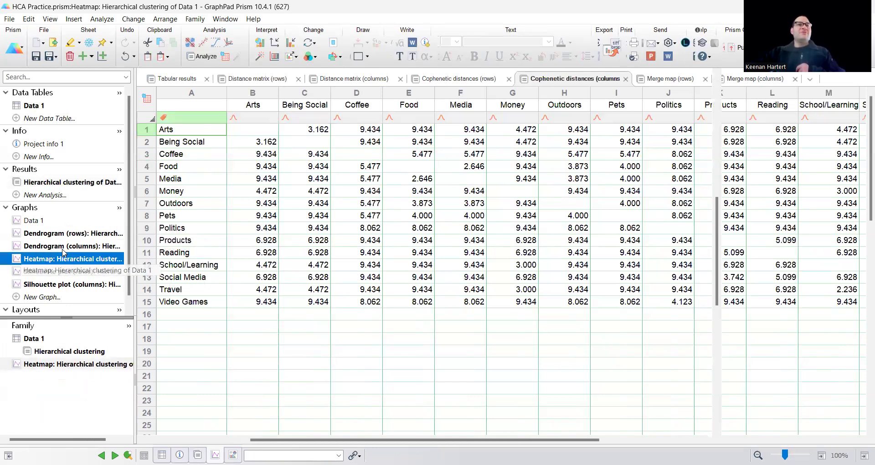
left_click(43, 232)
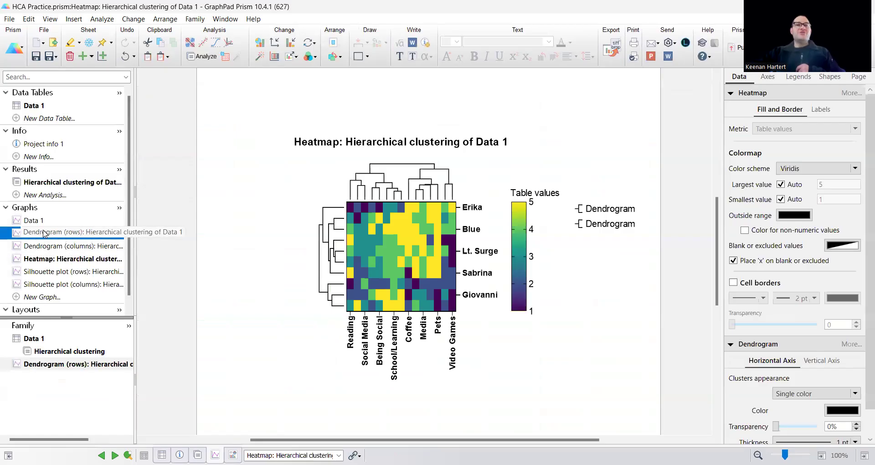